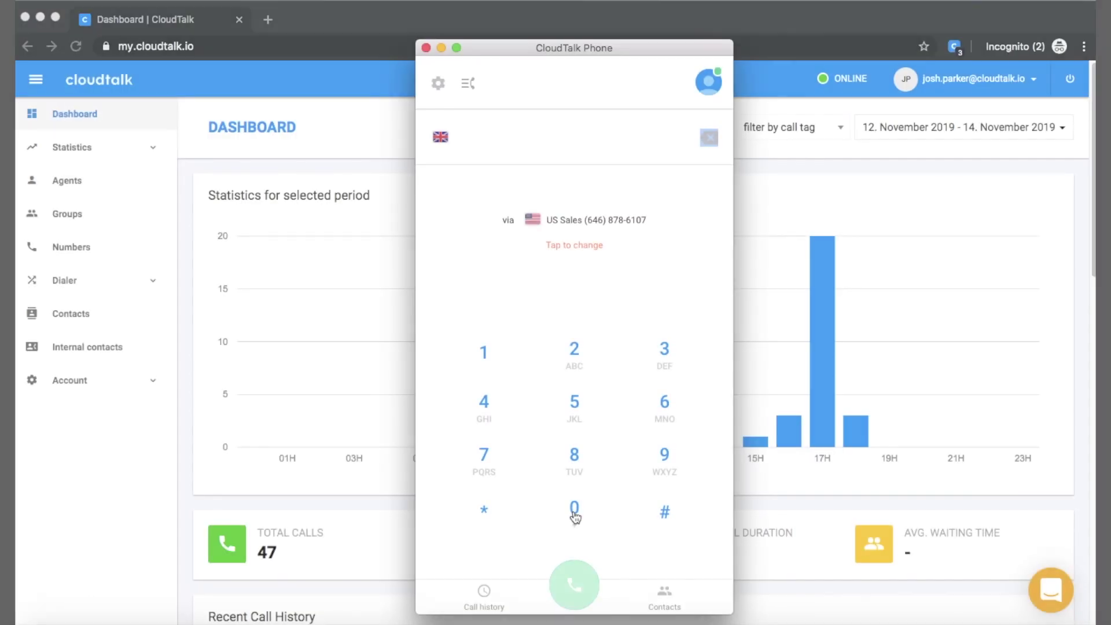
Enter the number 0044256 on the dialer keypad
left_click(573, 510)
left_click(574, 510)
left_click(483, 402)
left_click(484, 401)
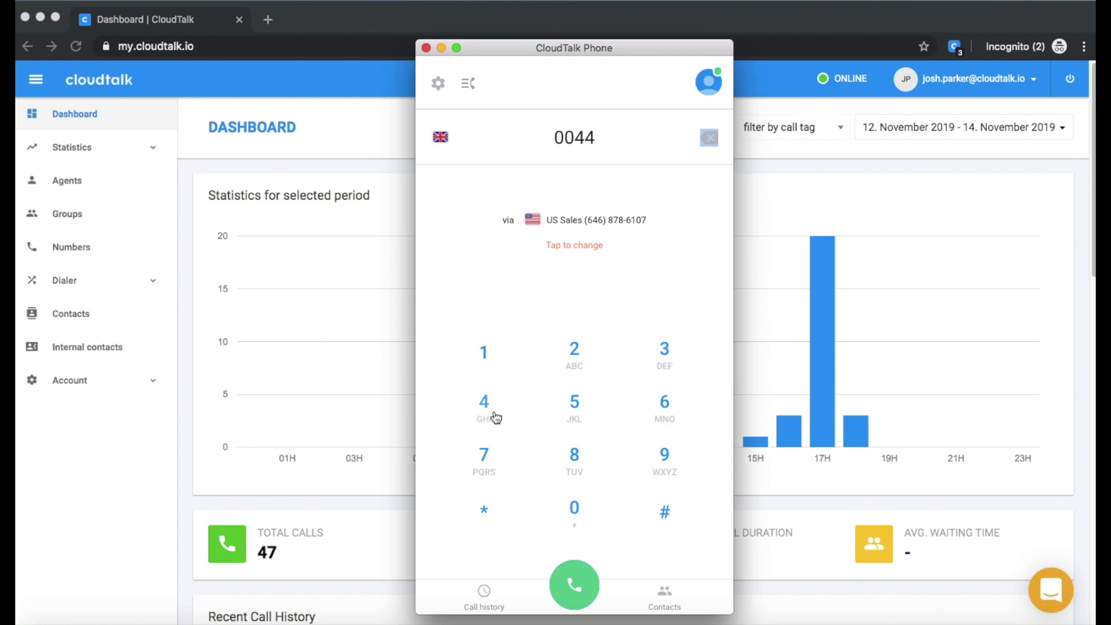
left_click(574, 349)
left_click(573, 401)
left_click(665, 405)
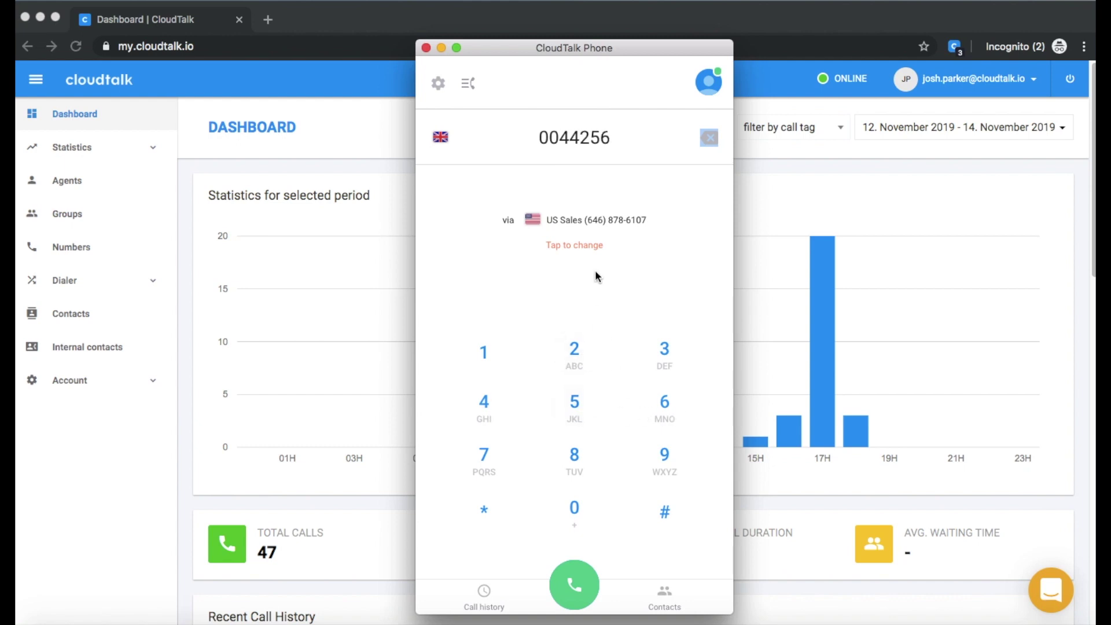
Check the caller ID is the US Sales number, then place the call to 0044256
left_click(574, 245)
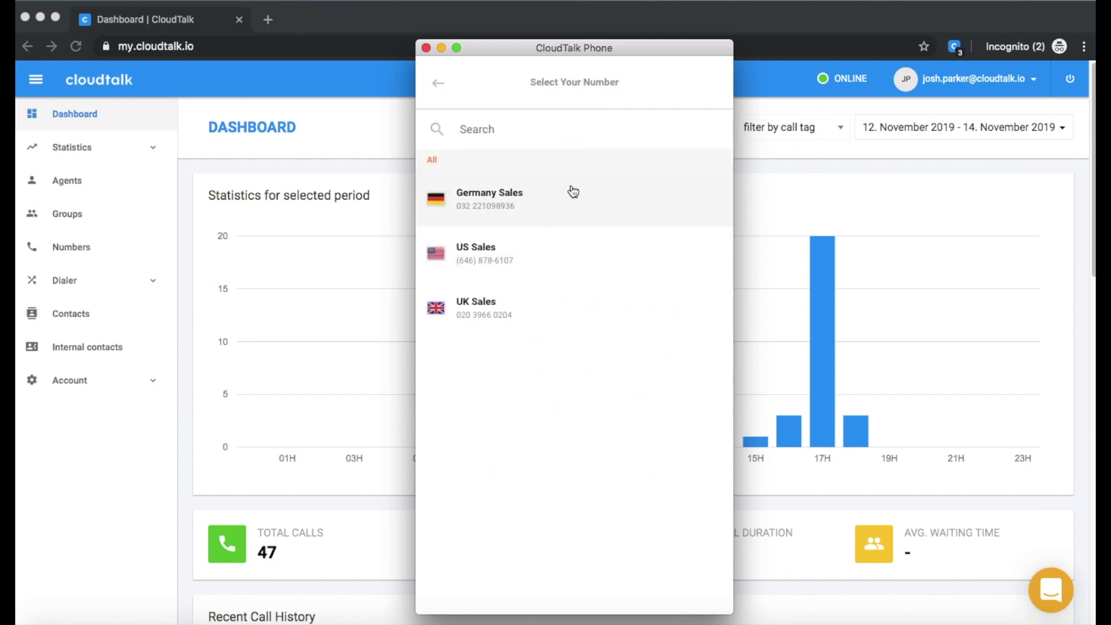
left_click(438, 82)
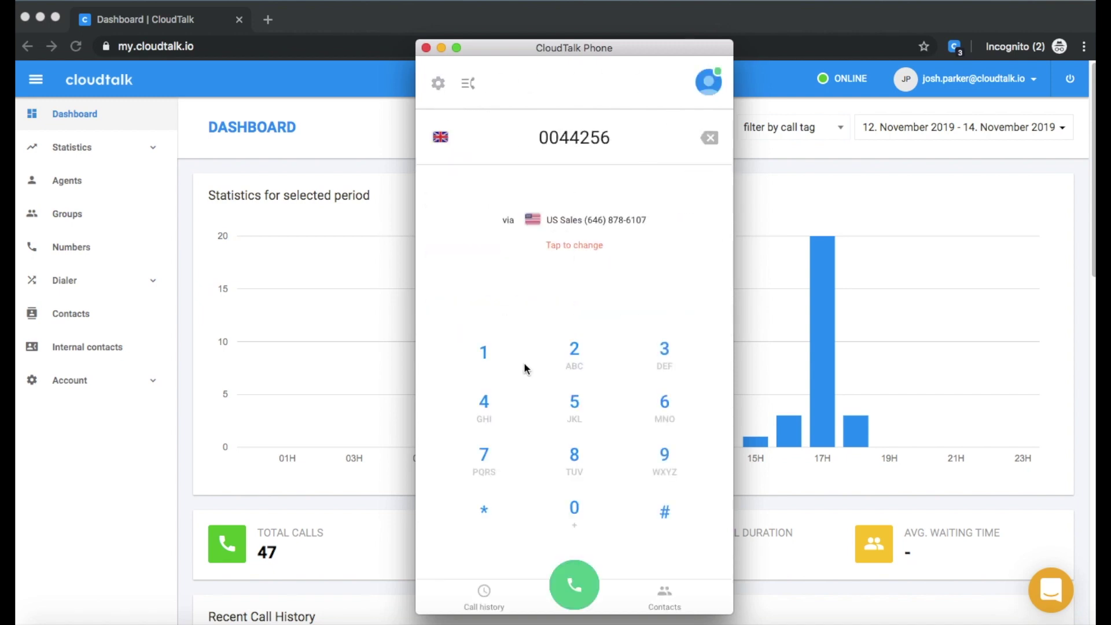
left_click(574, 583)
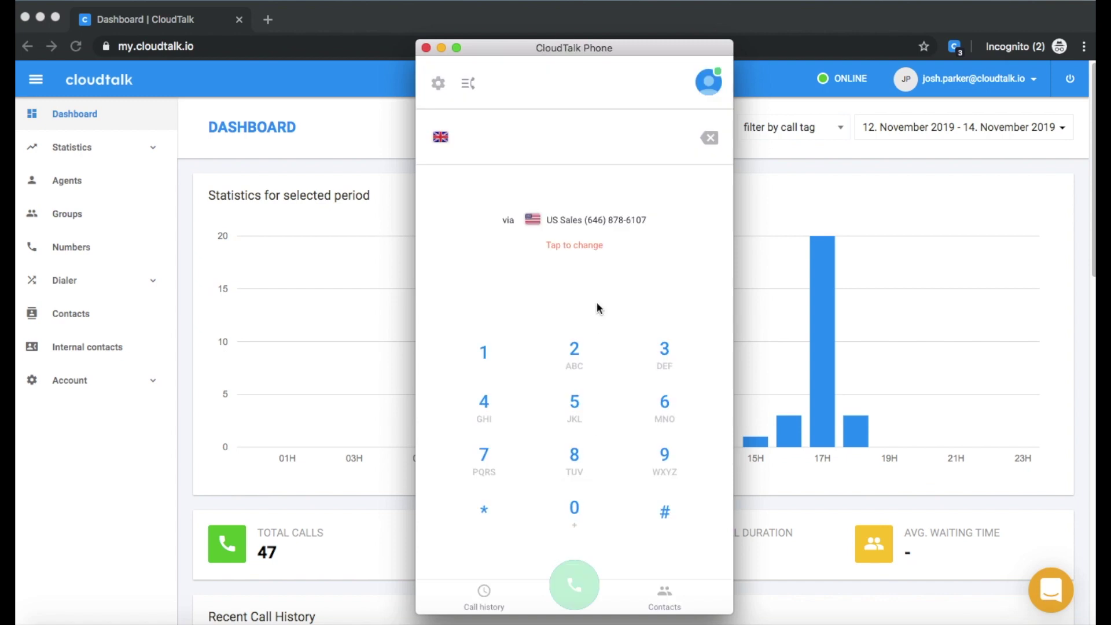
Filter the call history to missed calls only, then move on to the contacts list
left_click(485, 597)
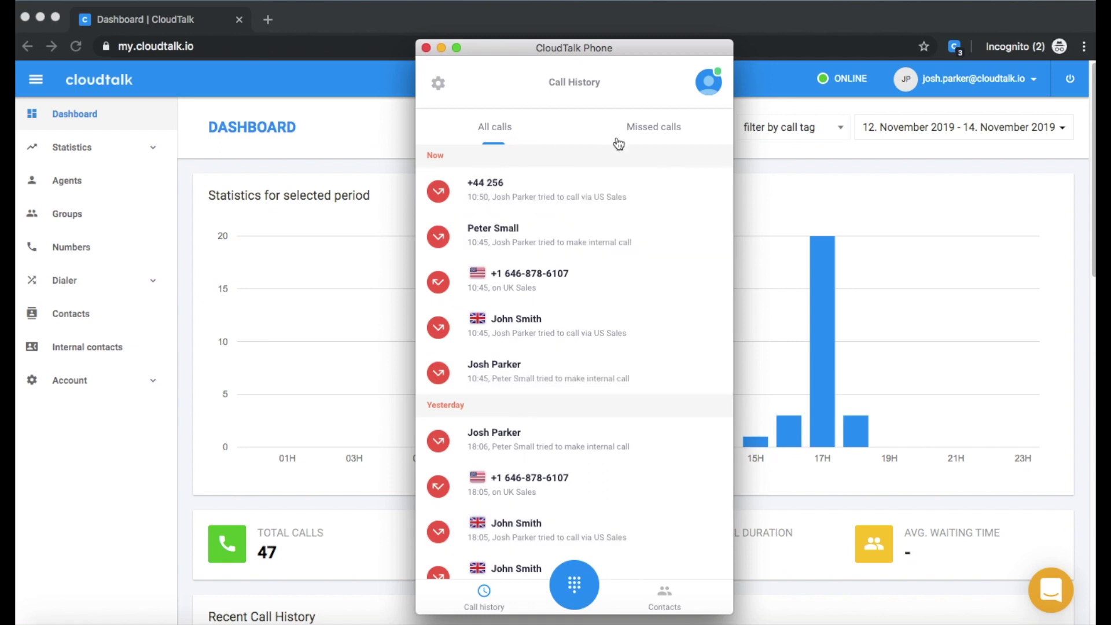
left_click(653, 127)
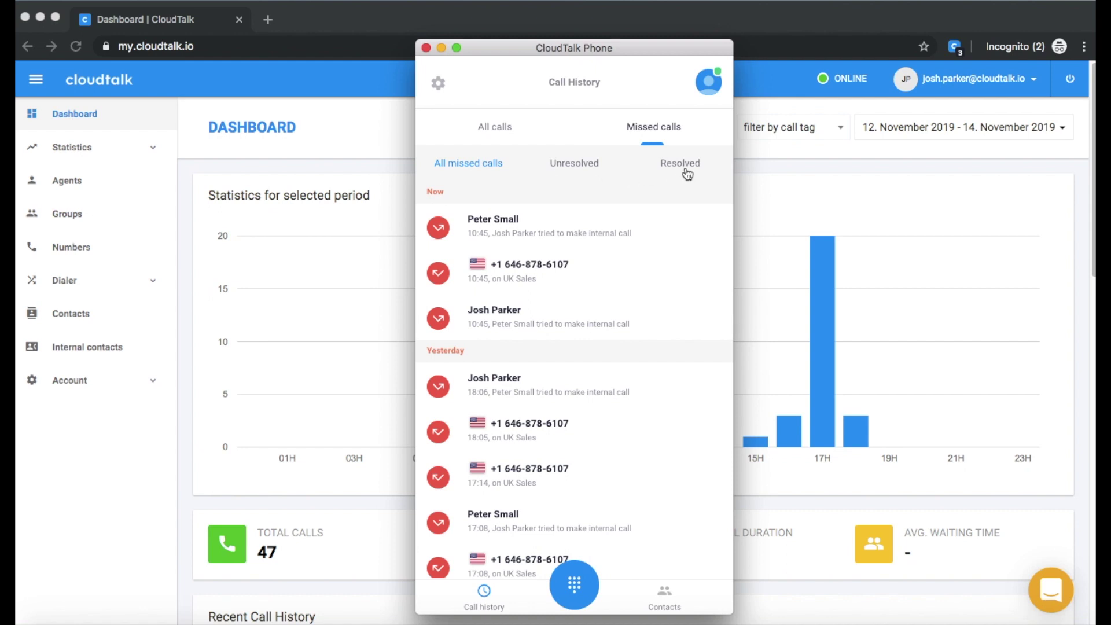
left_click(666, 597)
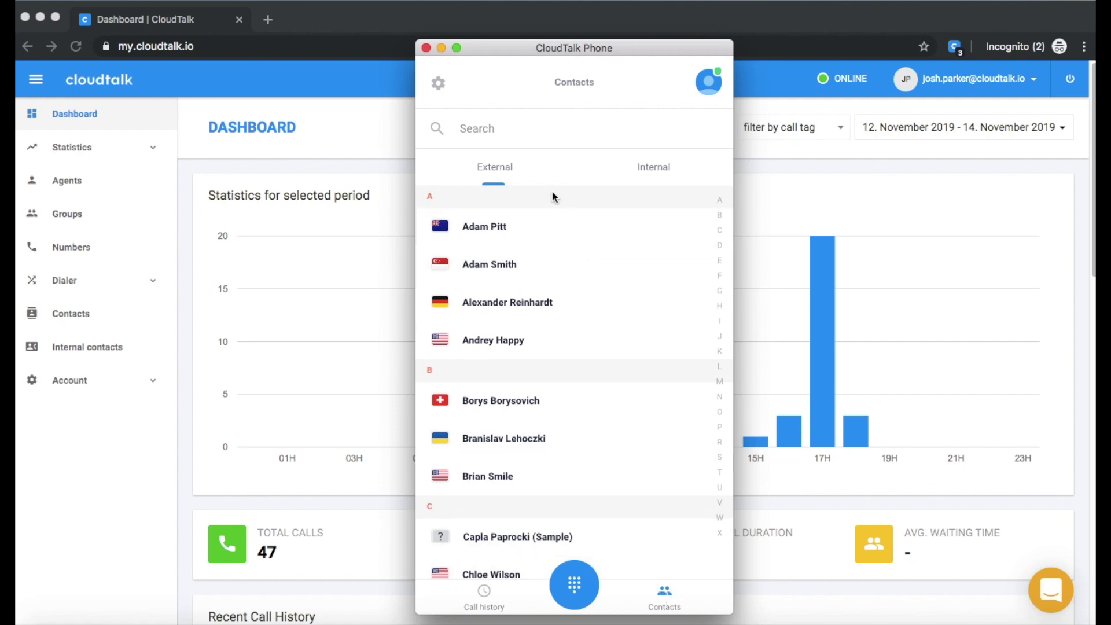
Find John Smith via the contact search 'john smit' and call his number
left_click(522, 128)
type("john")
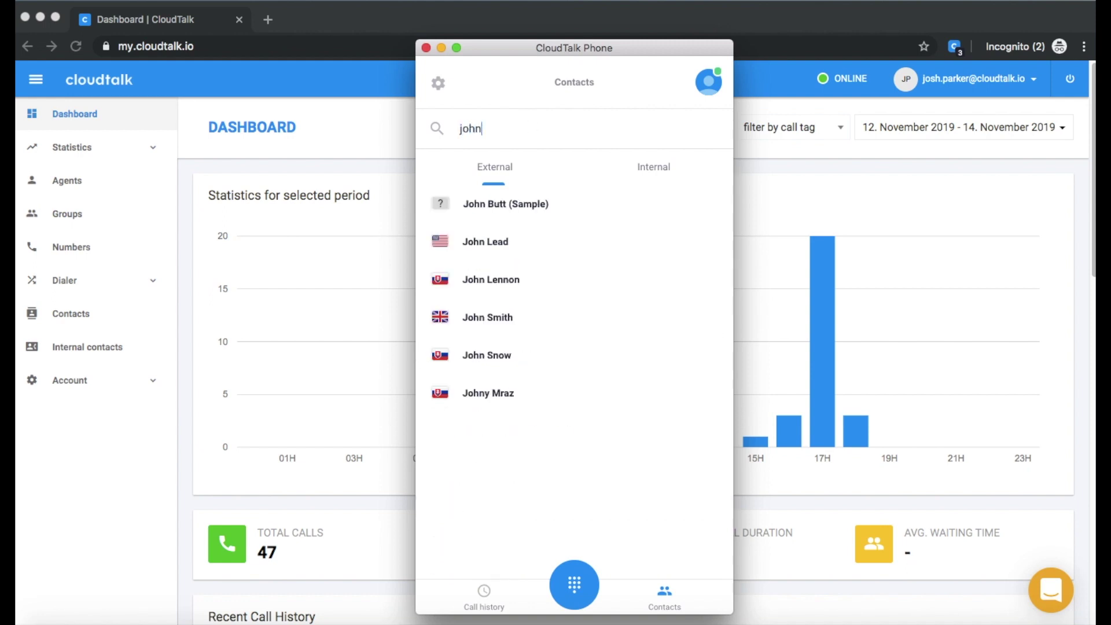
type(" smit")
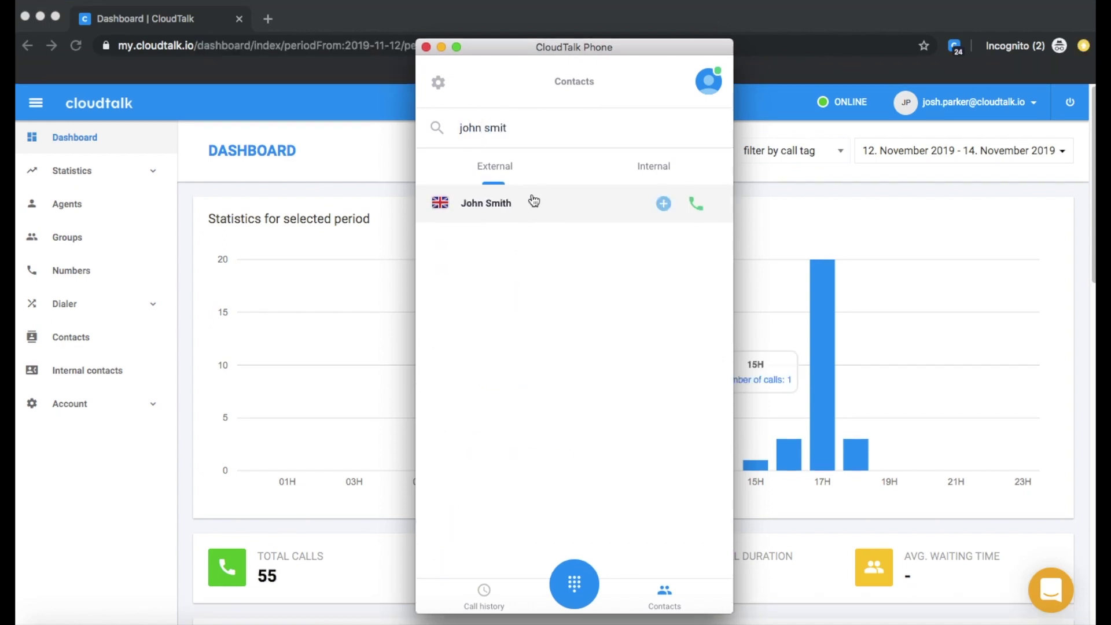
left_click(487, 203)
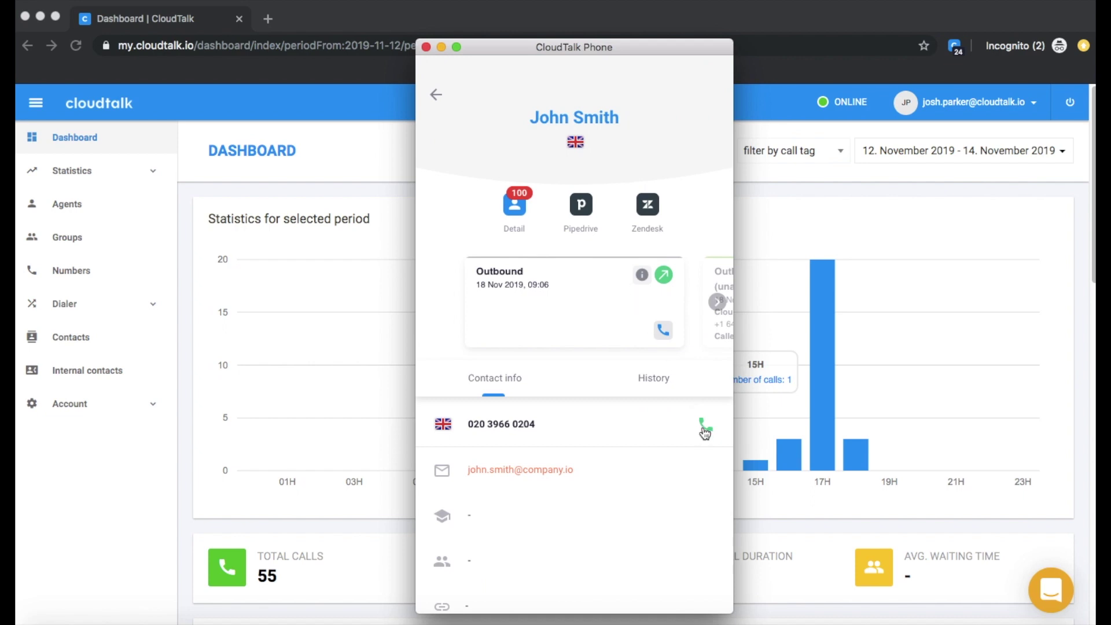
left_click(704, 425)
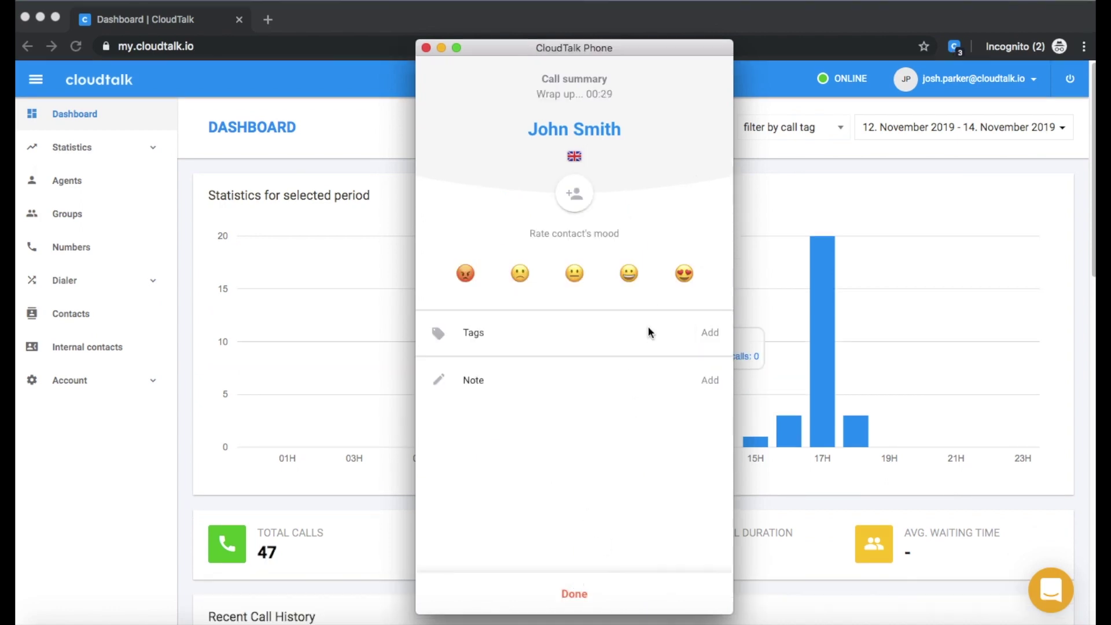
Wrap up the call with the delighted mood, the Lead tag and the note 'Great customer'
left_click(684, 274)
left_click(710, 333)
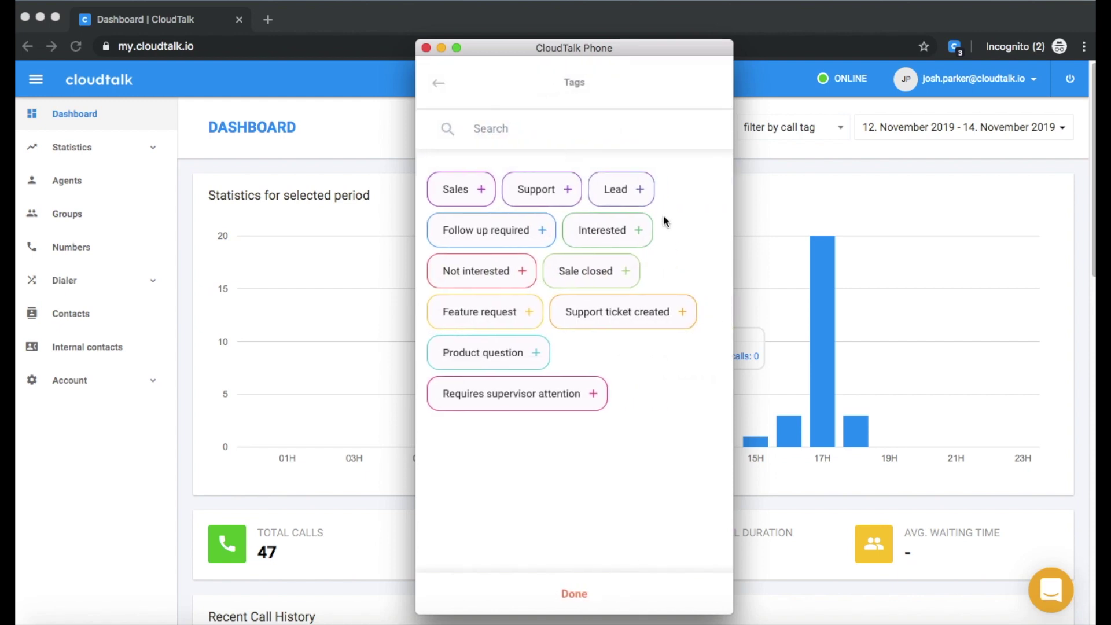
left_click(621, 189)
left_click(573, 594)
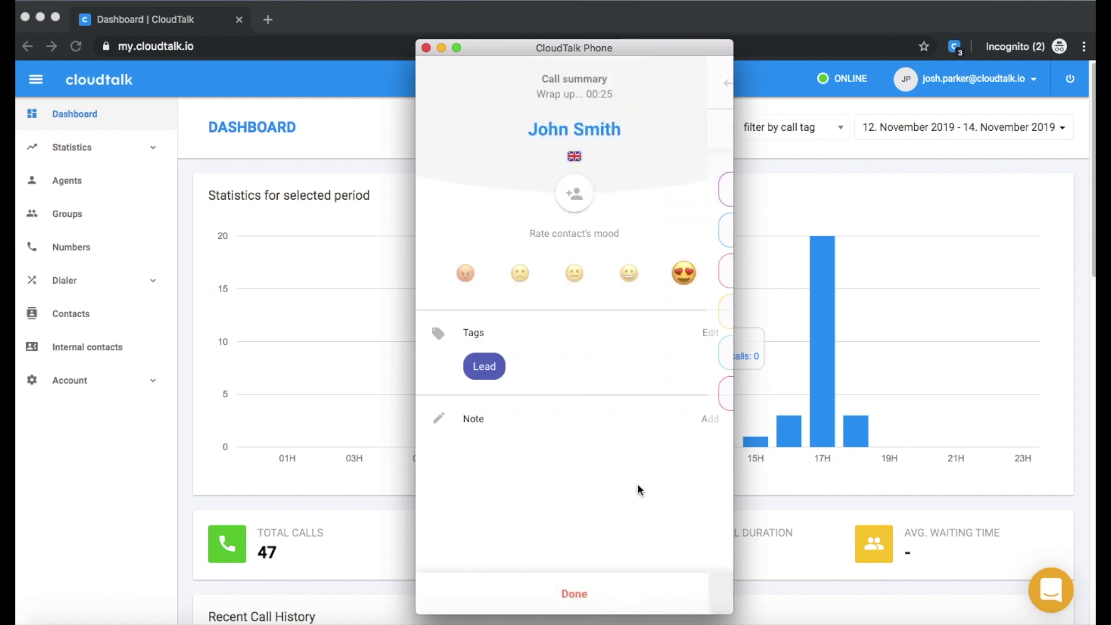
left_click(710, 420)
type("Great customer")
left_click(431, 81)
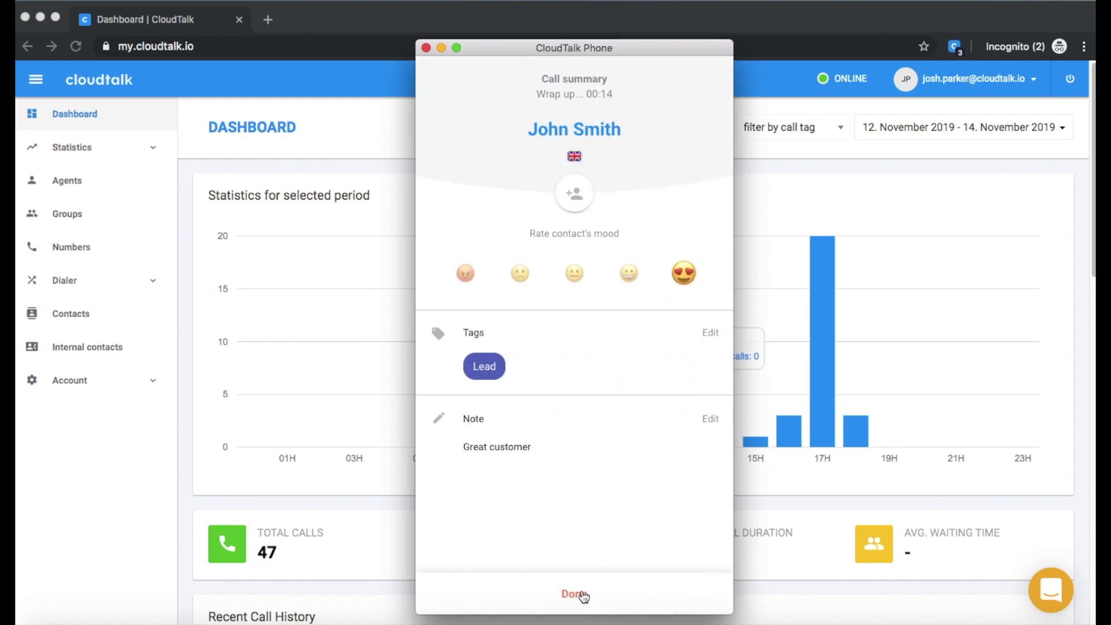
left_click(574, 594)
double_click(481, 128)
key("BackSpace")
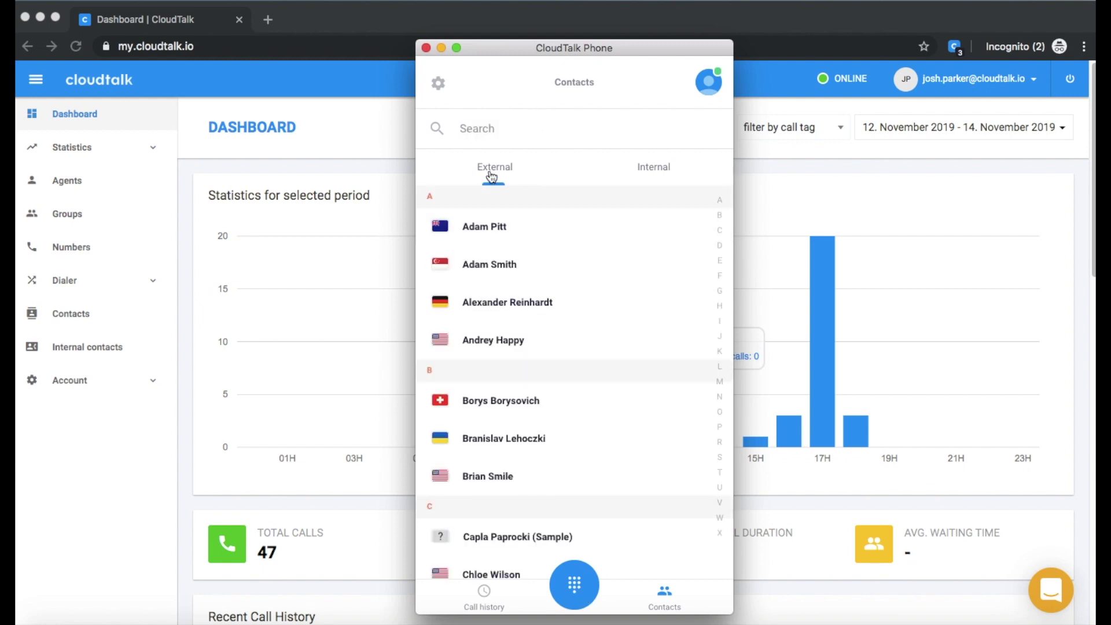
left_click(653, 167)
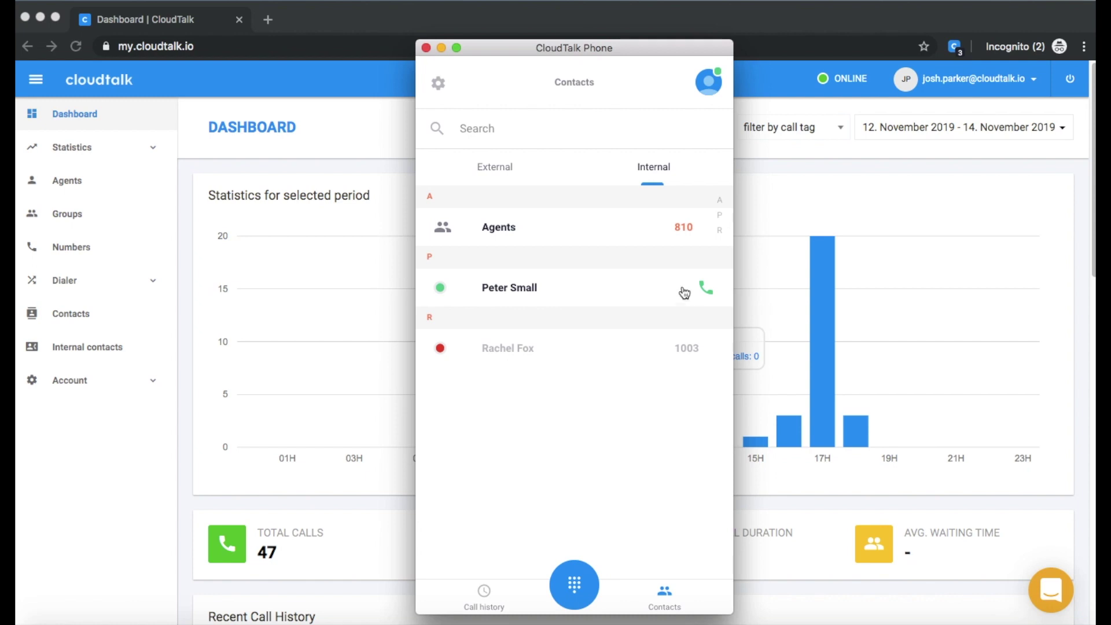
left_click(705, 289)
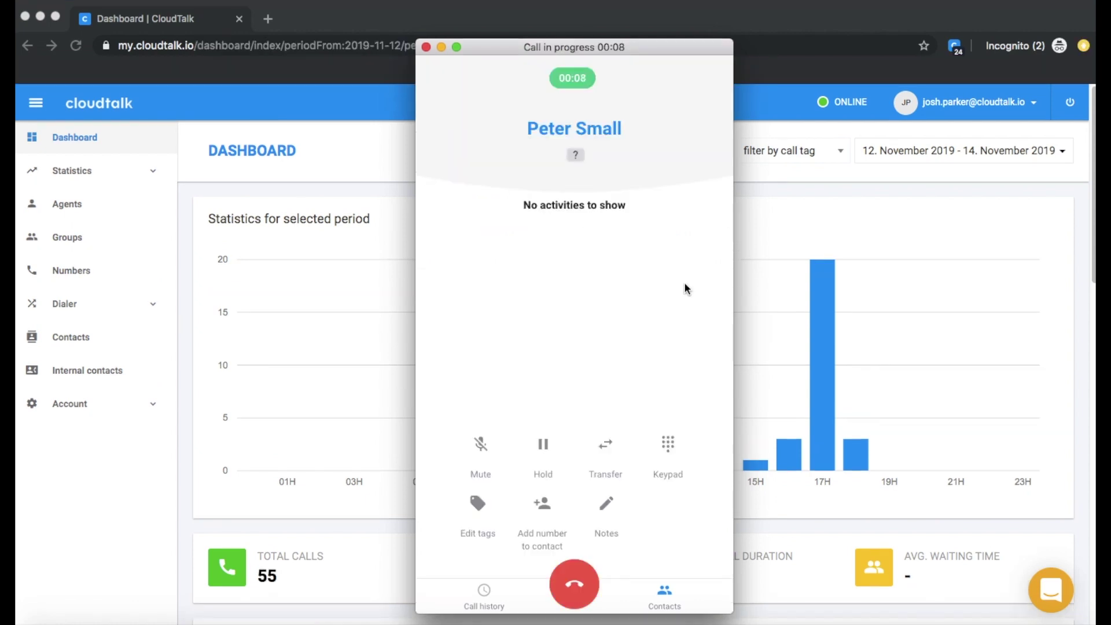
left_click(573, 583)
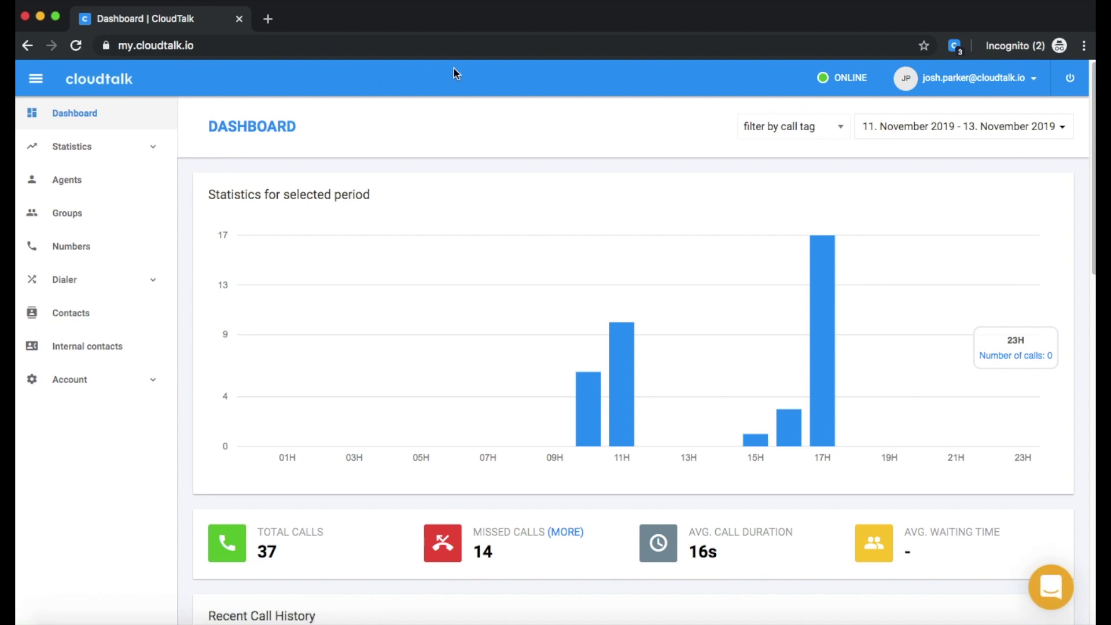
scroll(466, 211, "down", 3)
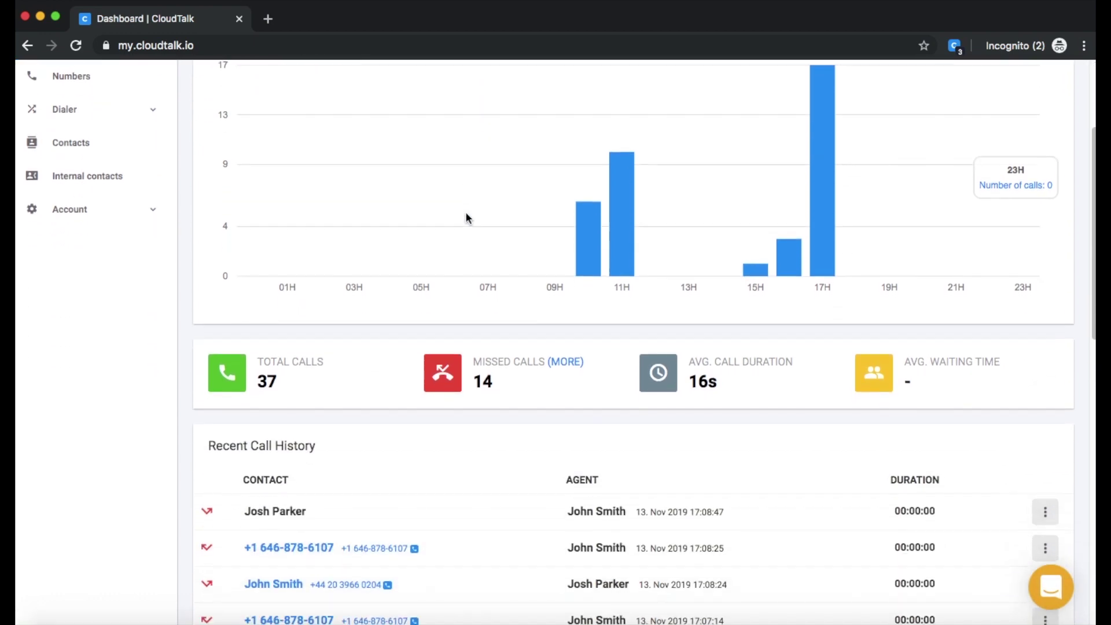
scroll(465, 211, "down", 3)
scroll(465, 211, "down", 3)
scroll(466, 218, "down", 2)
scroll(466, 218, "up", 5)
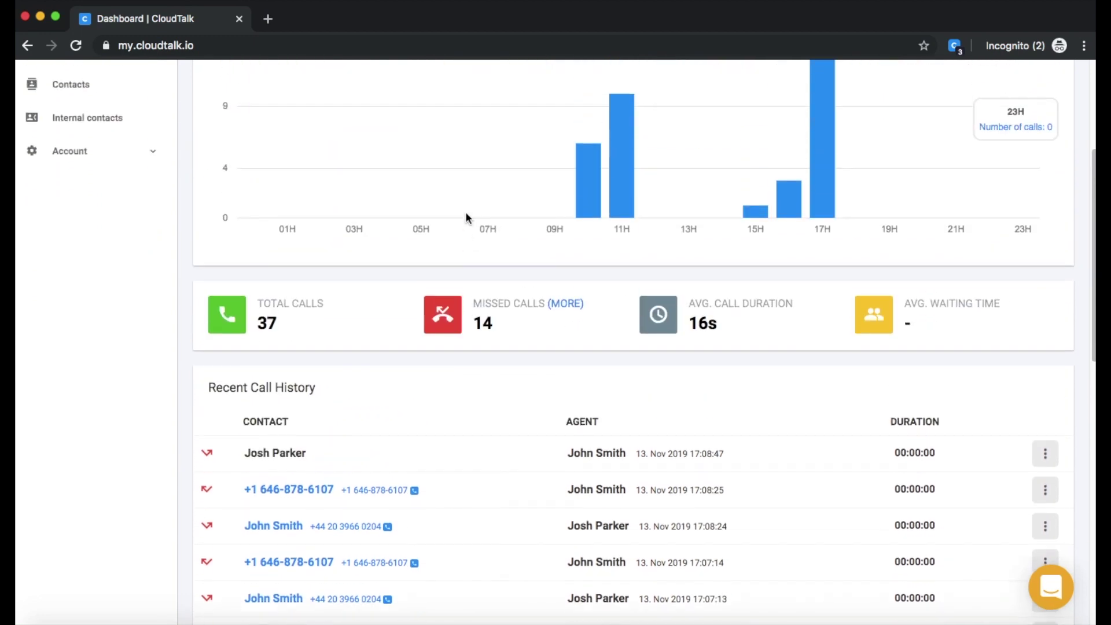
scroll(465, 217, "up", 5)
scroll(465, 217, "up", 3)
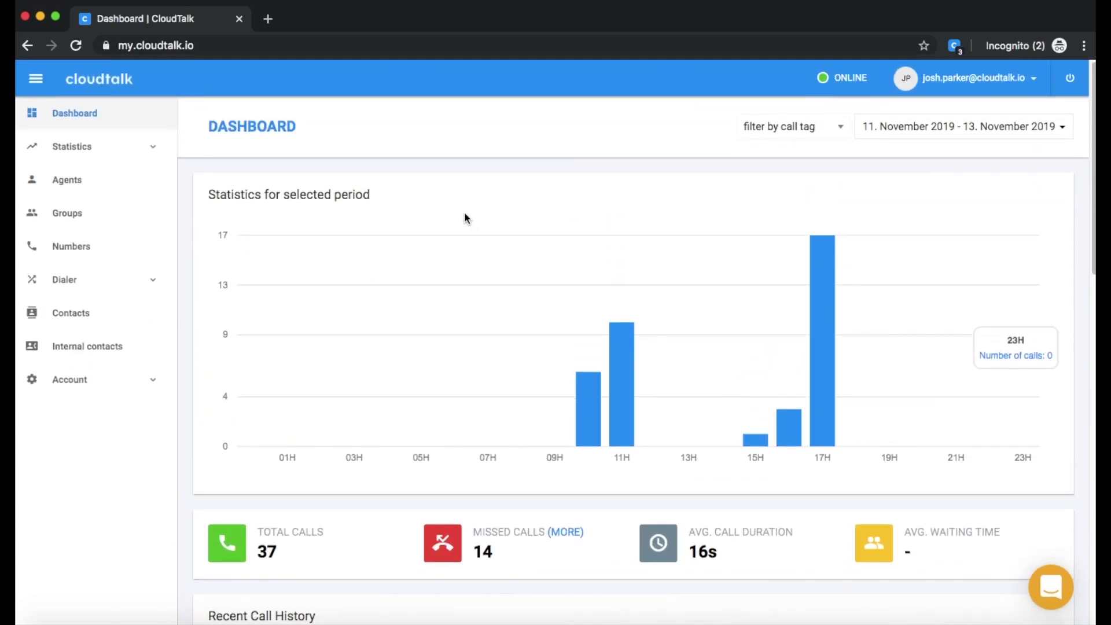
Review the Statistics > Call history chart, then show the agents list with status, role and group
left_click(116, 150)
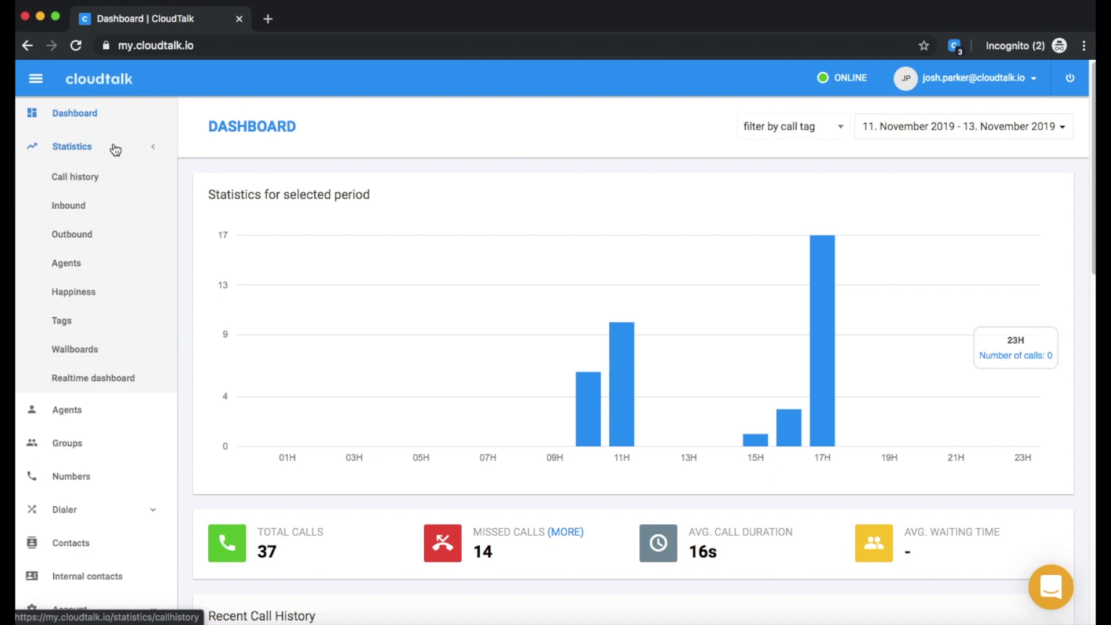
left_click(99, 180)
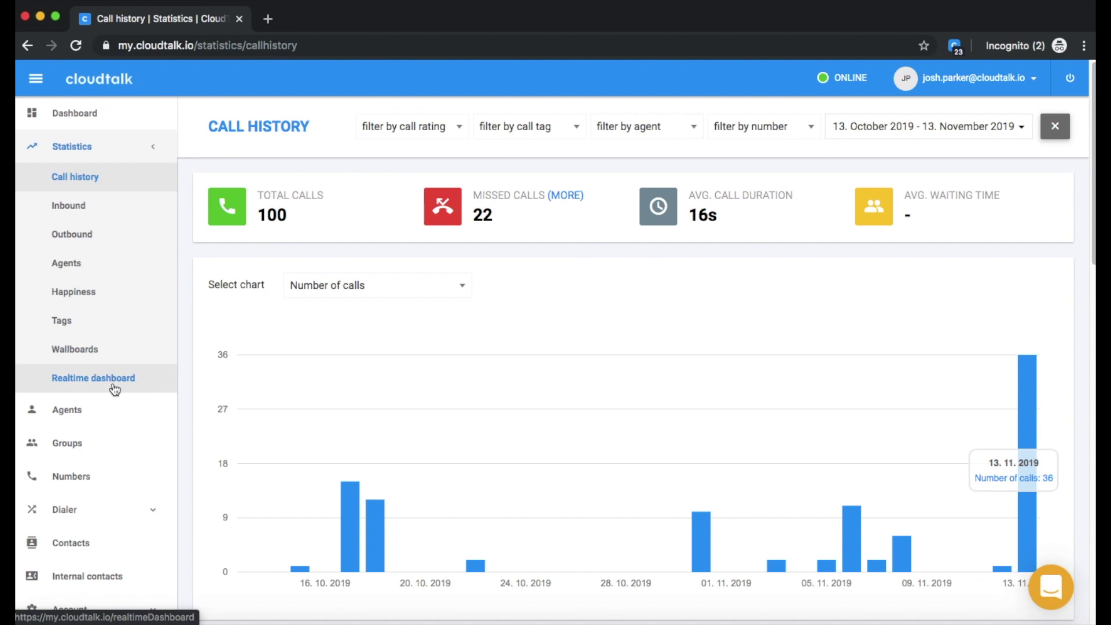
left_click(82, 412)
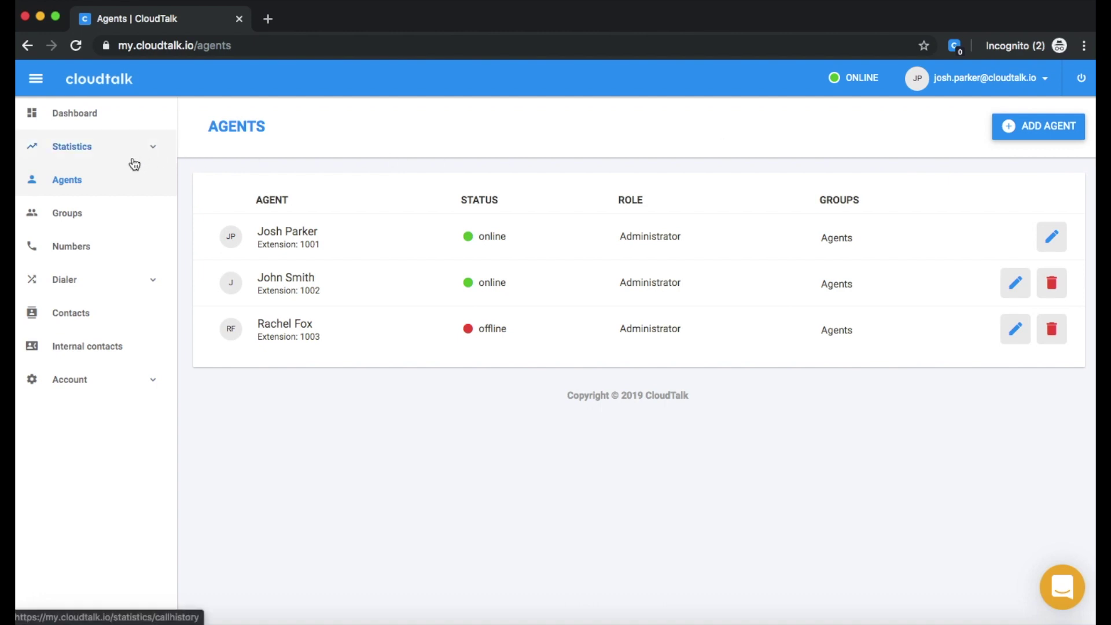
Inspect the Agents call group's edit form and return to the groups list
left_click(111, 214)
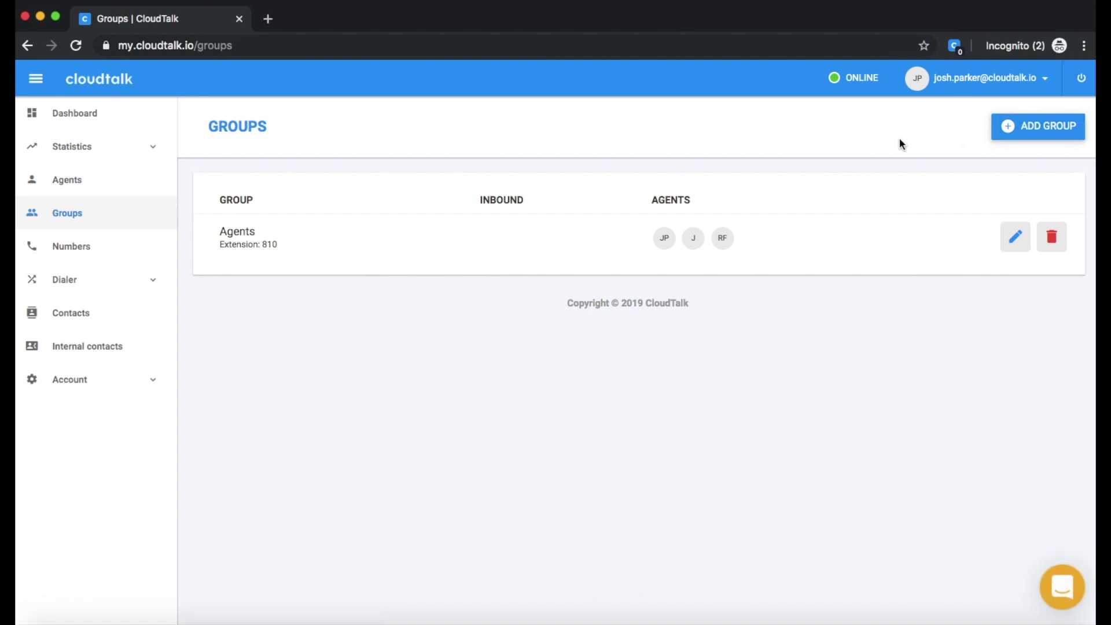
left_click(1017, 238)
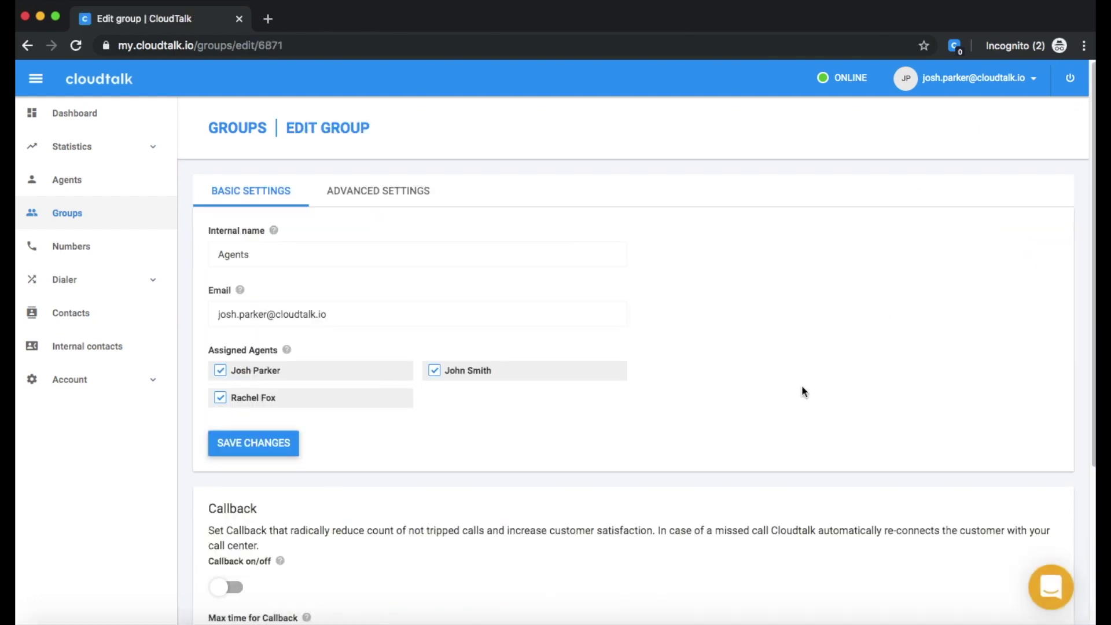
scroll(801, 384, "down", 5)
scroll(801, 384, "down", 5)
scroll(802, 384, "up", 5)
scroll(802, 385, "up", 5)
left_click(27, 45)
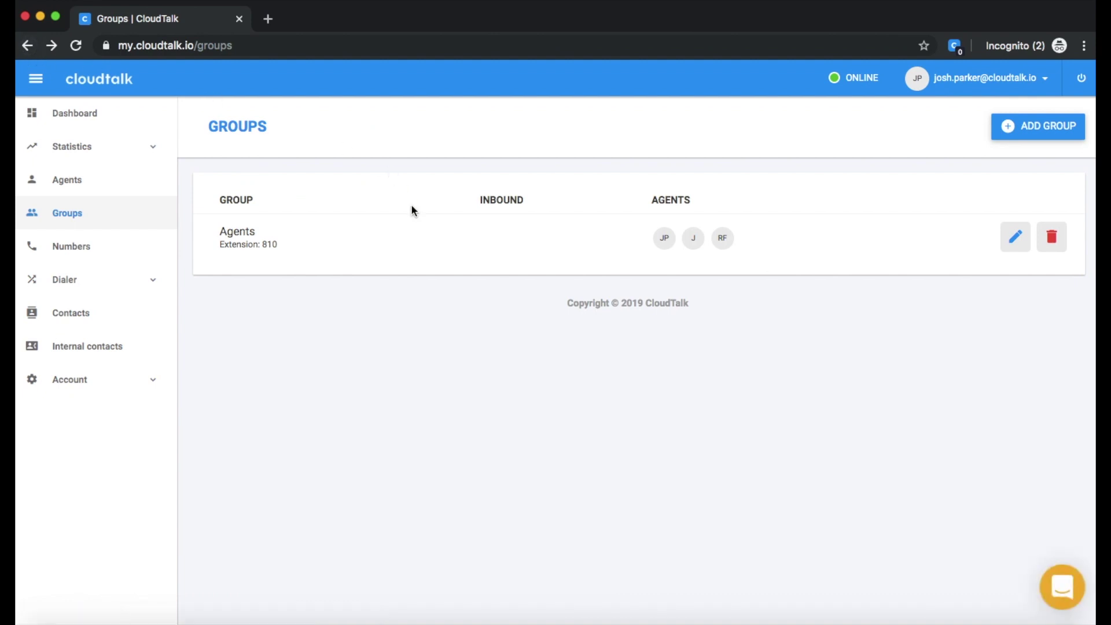
View the Germany, US and UK sales numbers, then the External Contacts list
left_click(108, 246)
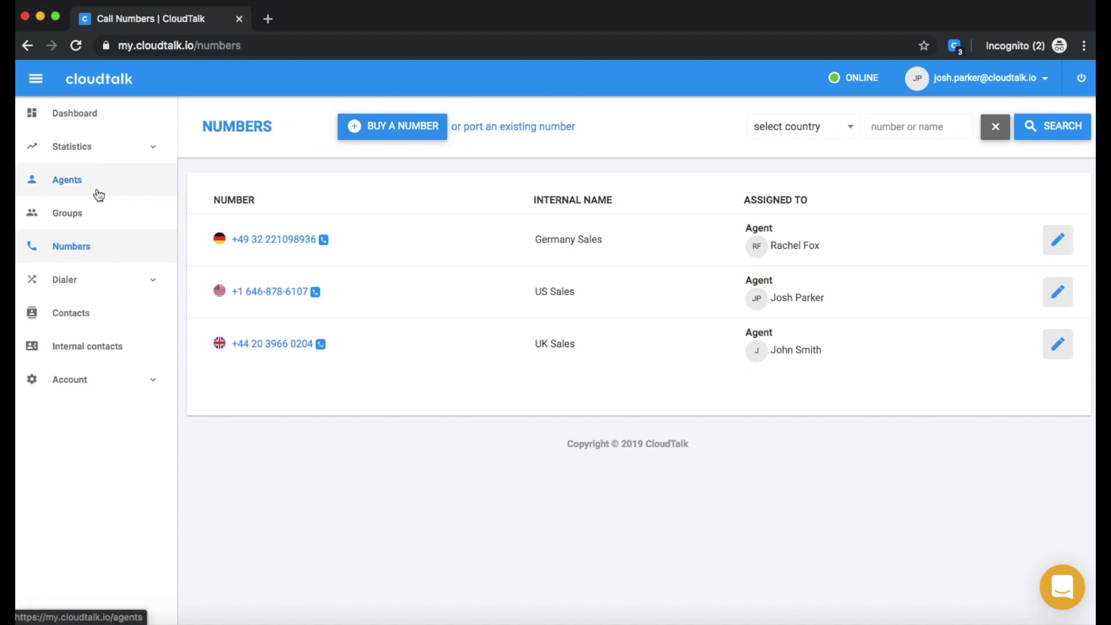
left_click(94, 313)
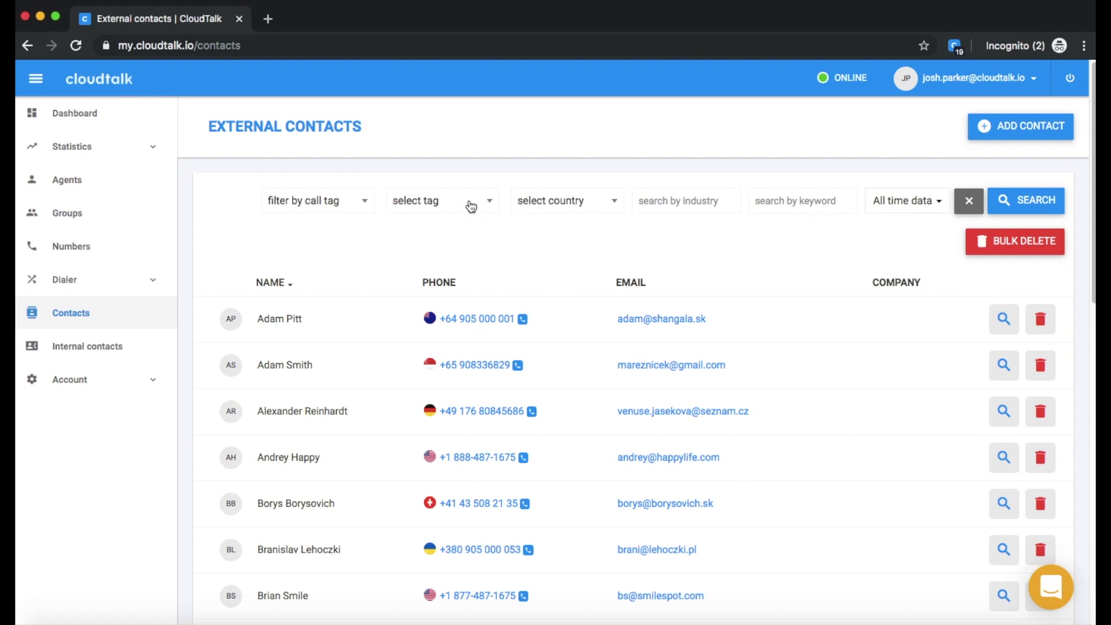
View the Integrations page under the Account settings
left_click(88, 379)
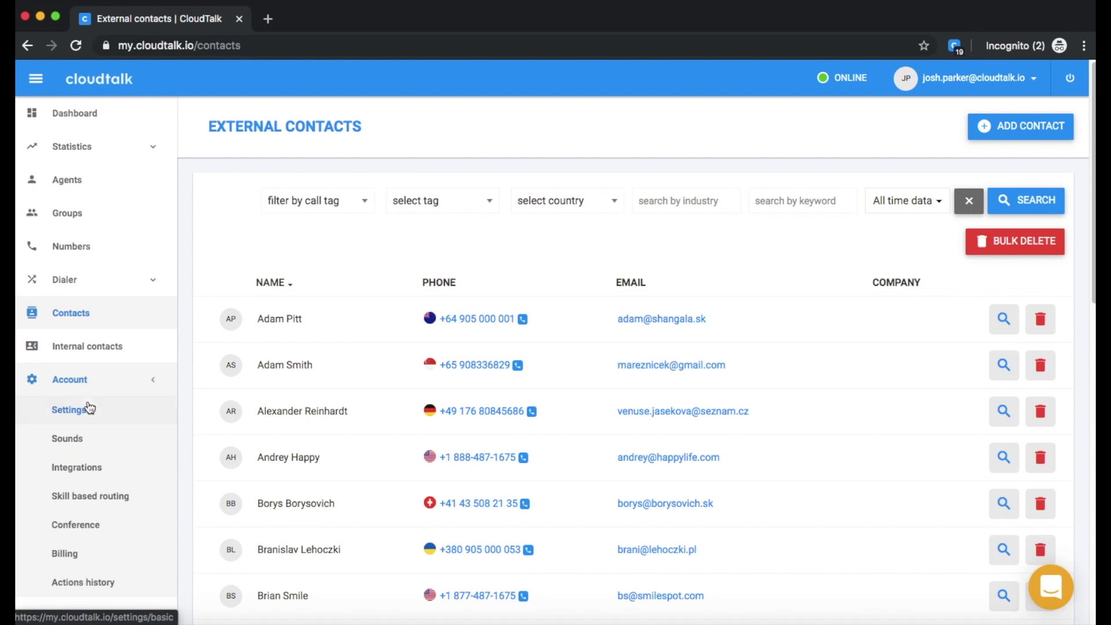
left_click(94, 468)
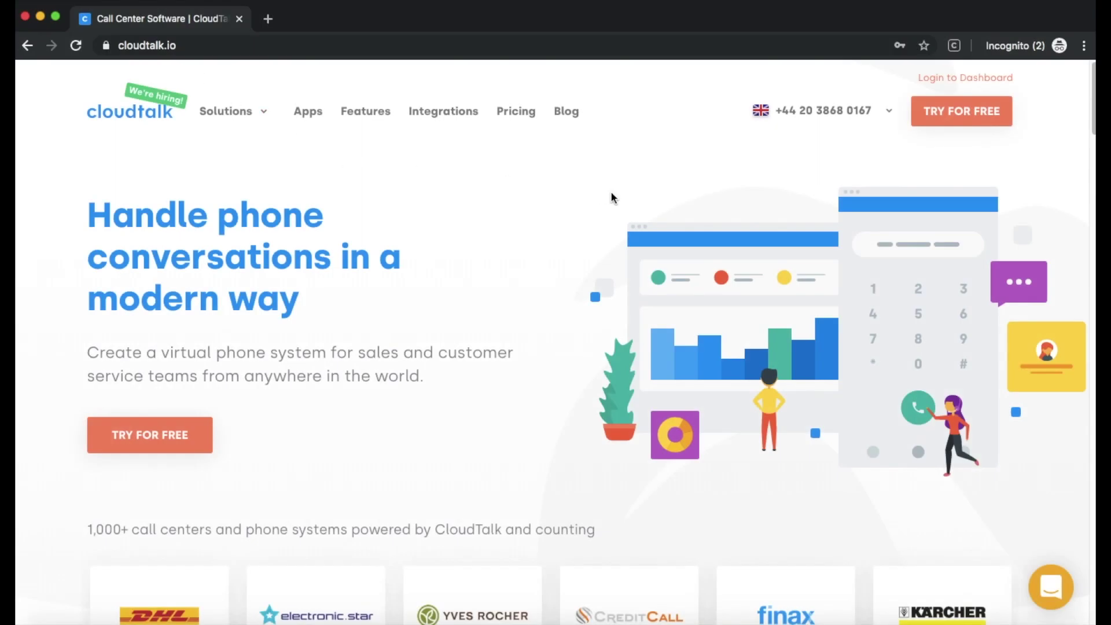
Enable the click-to-call extension for the cloudtalk.io site
left_click(956, 45)
left_click(795, 224)
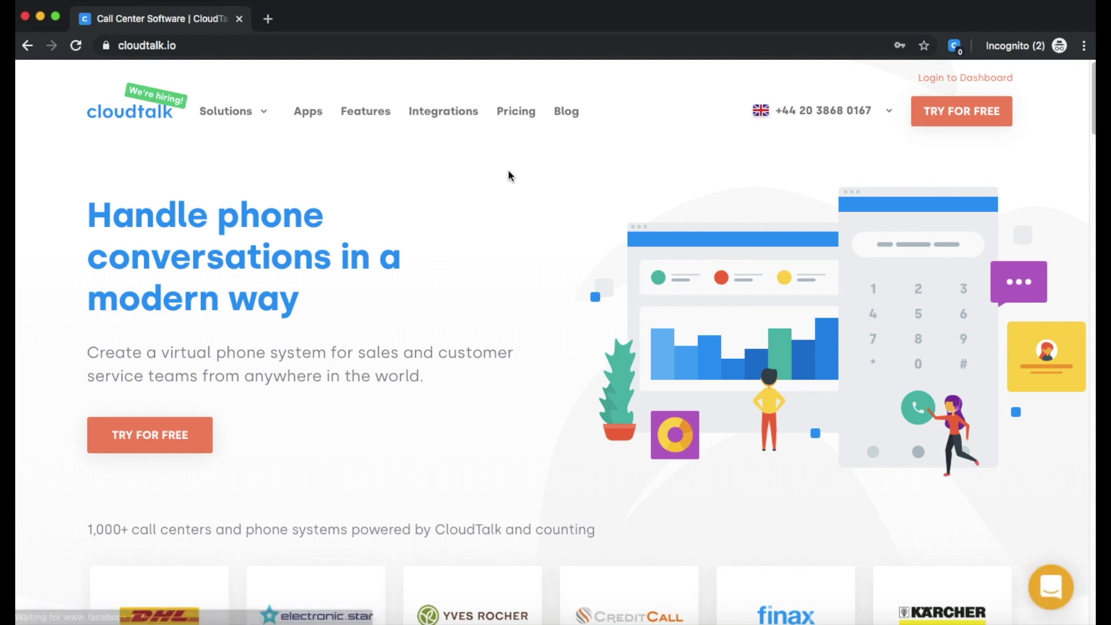
scroll(515, 169, "down", 6)
scroll(561, 175, "down", 15)
scroll(401, 163, "down", 5)
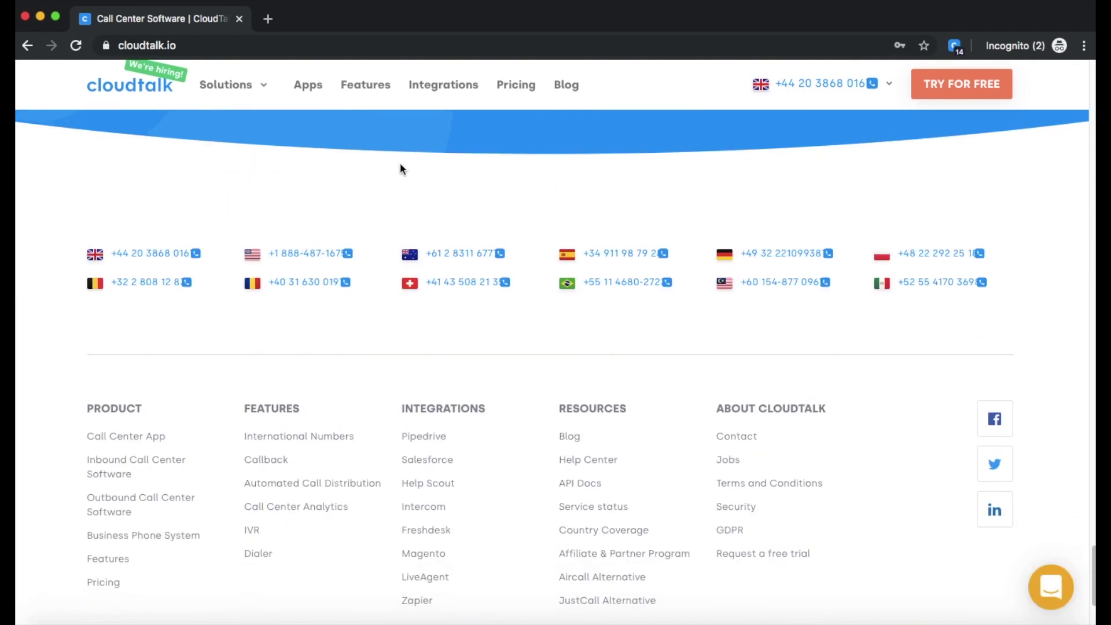
left_click(168, 256)
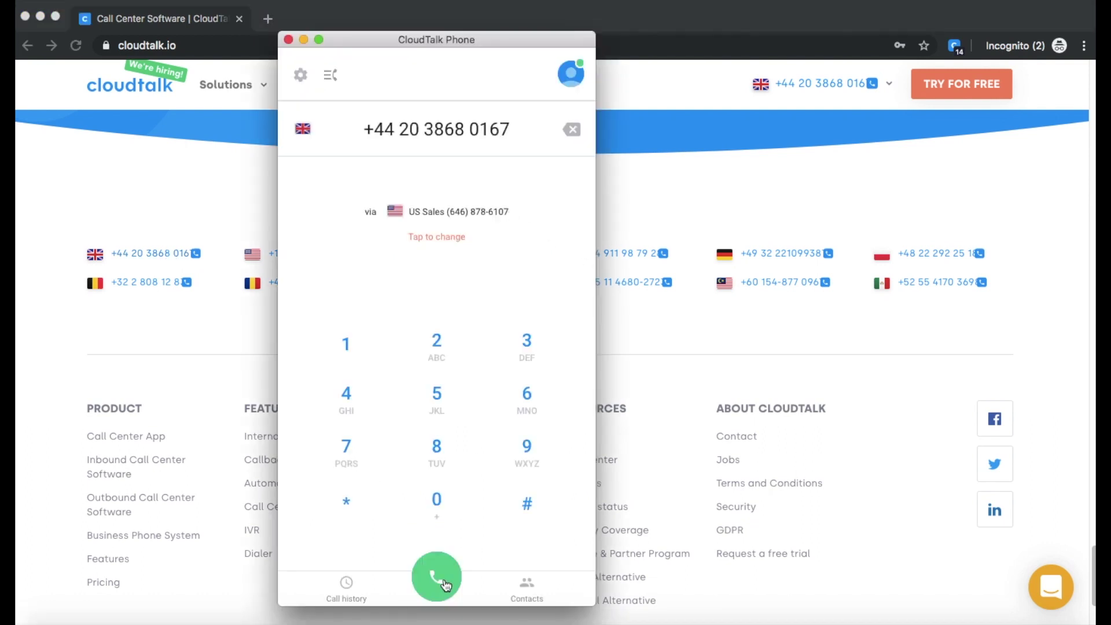
left_click(444, 581)
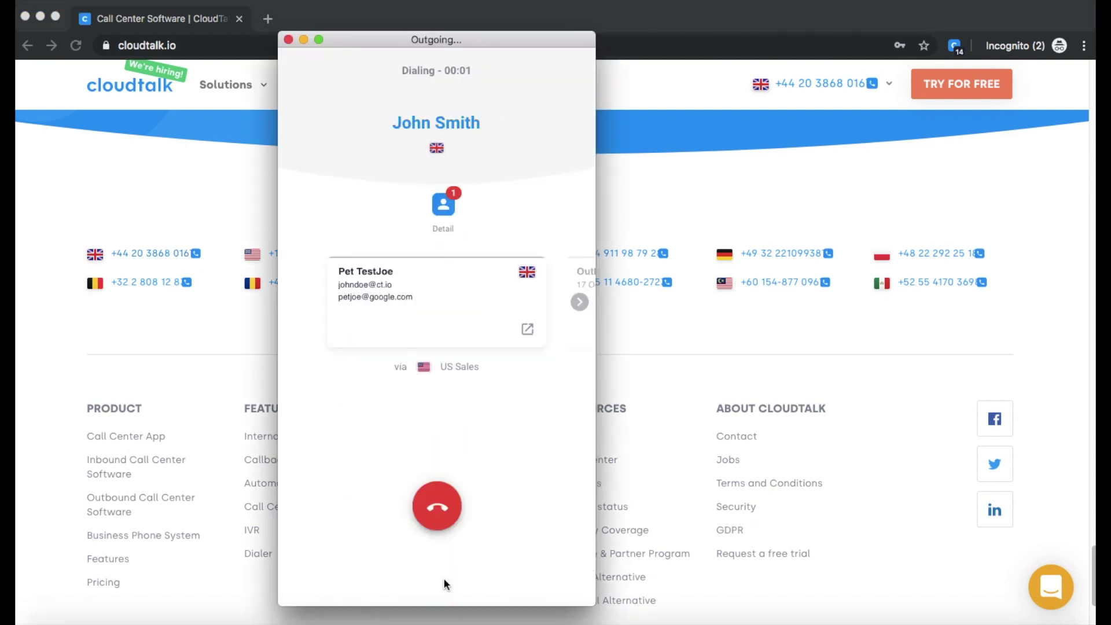
left_click(438, 508)
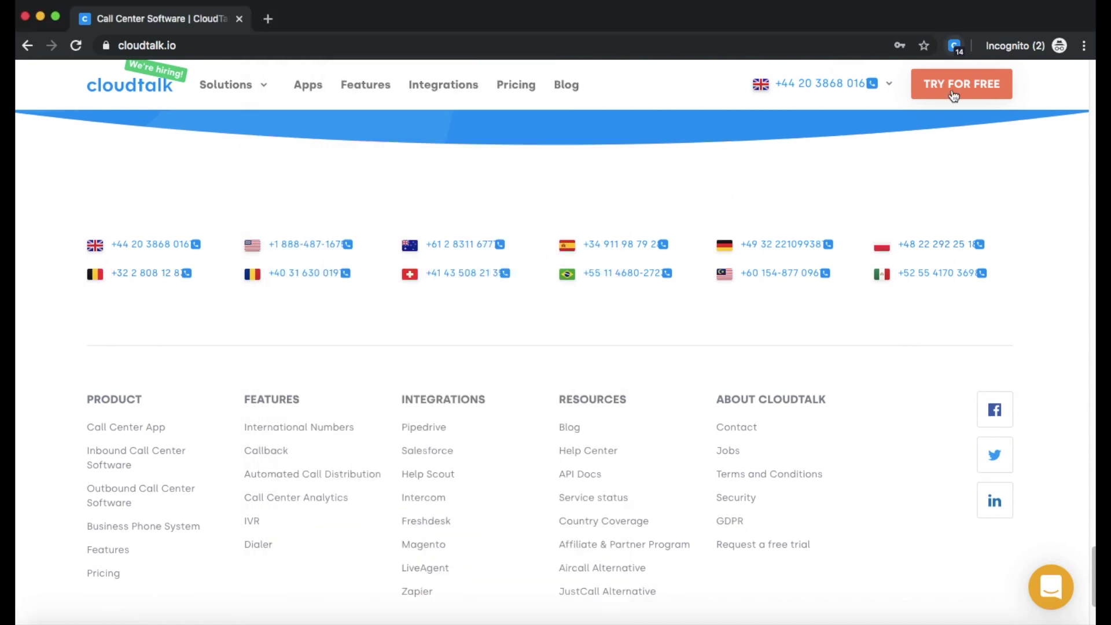
Add the 14 numbers found on the page to the Smart Dialer queue
left_click(956, 46)
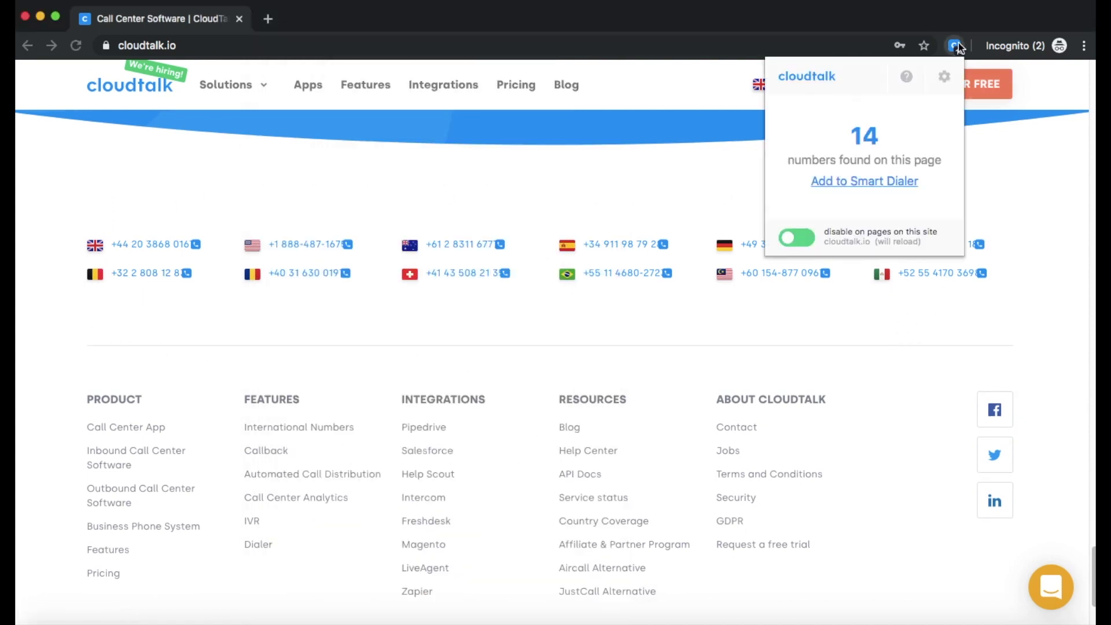
left_click(863, 181)
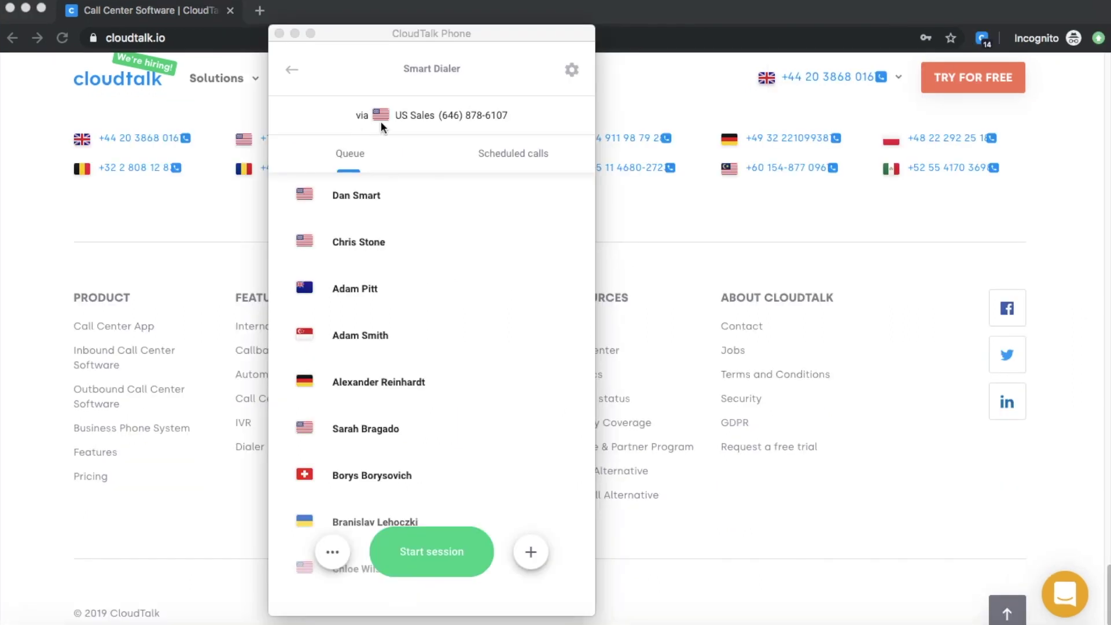